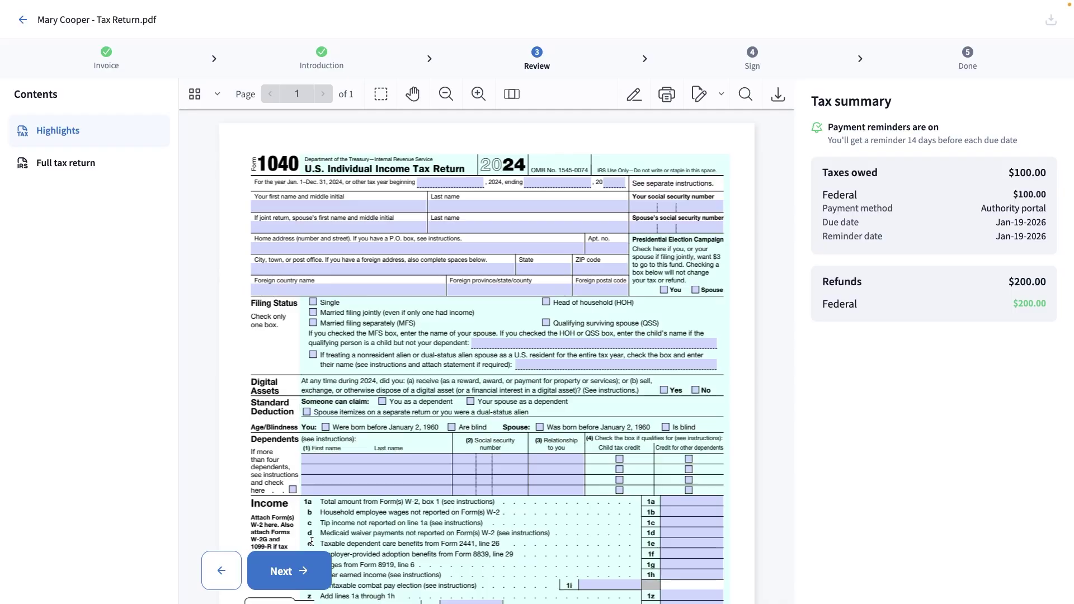
- Review the highlighted page and the full tax return, and proceed to the signing stage
scroll(328, 454, down, 4)
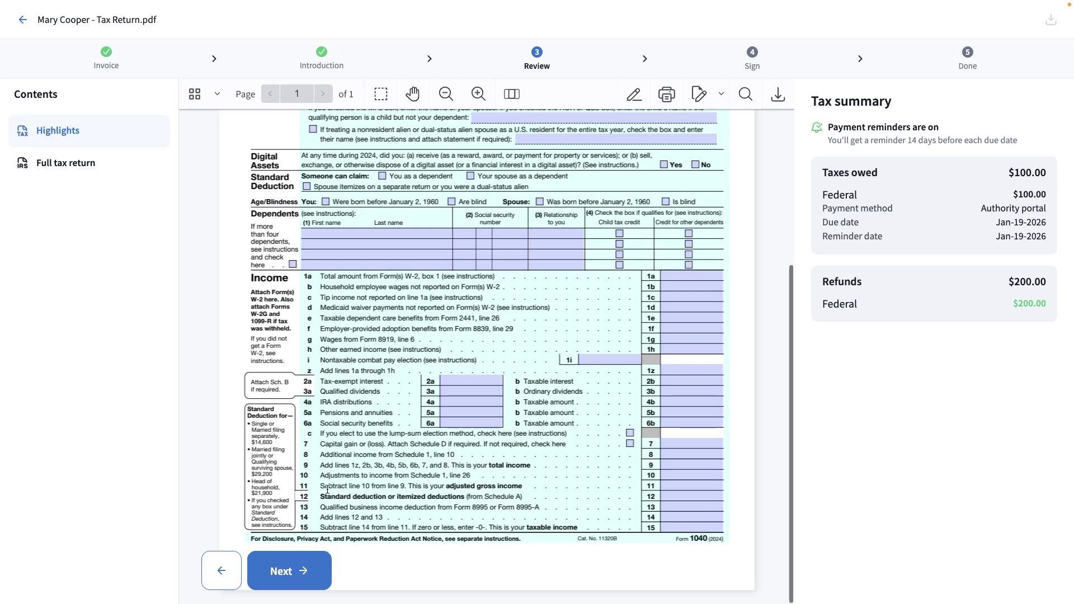
click(311, 583)
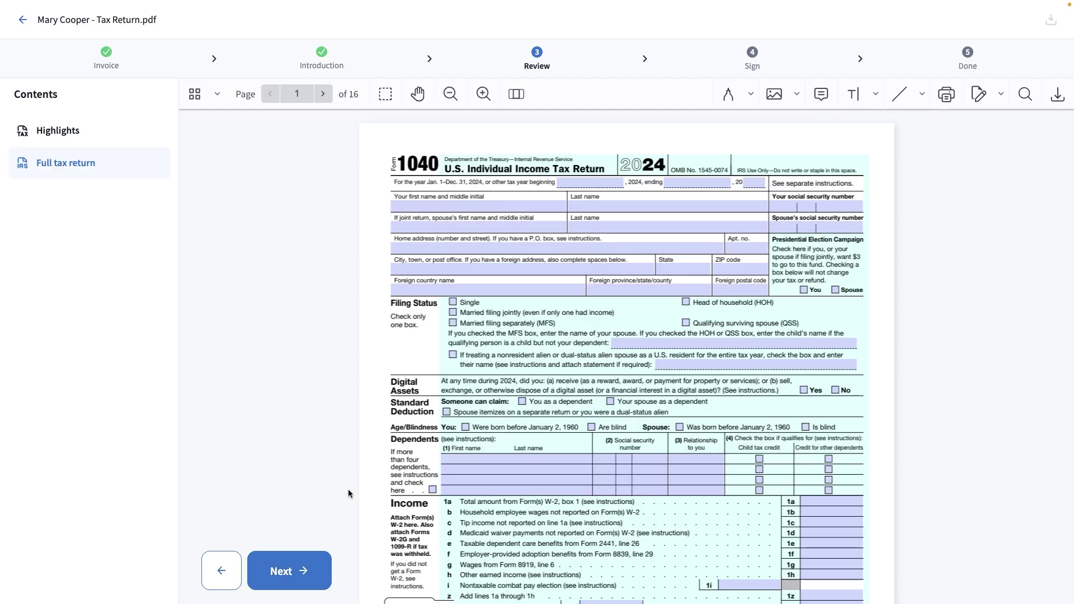
scroll(349, 489, down, 10)
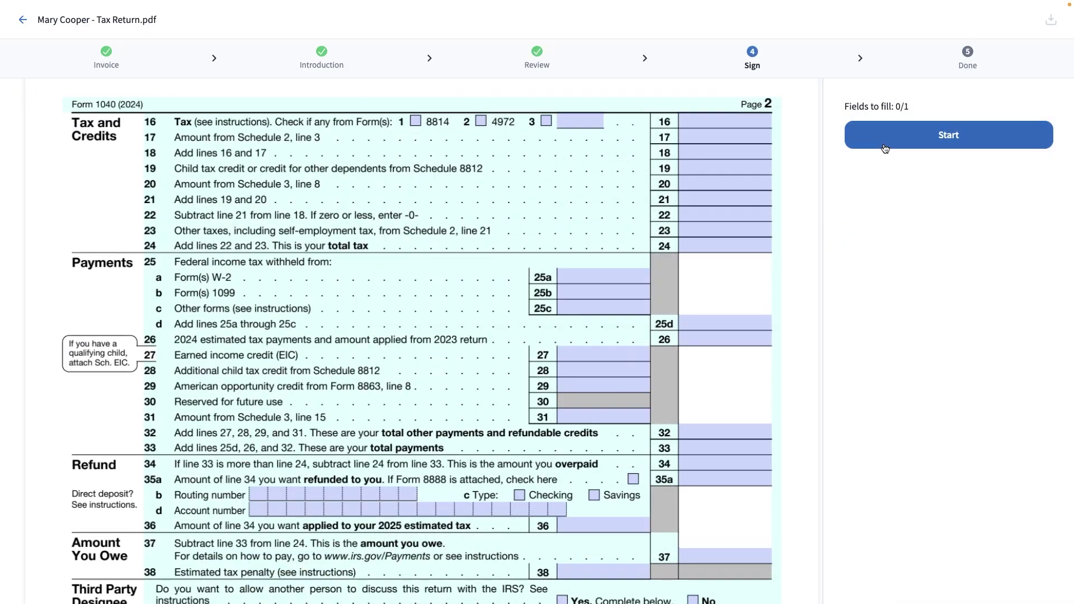
- Sign the return's "Your signature" field with a typed signature of the client's first name and finish signing
click(885, 147)
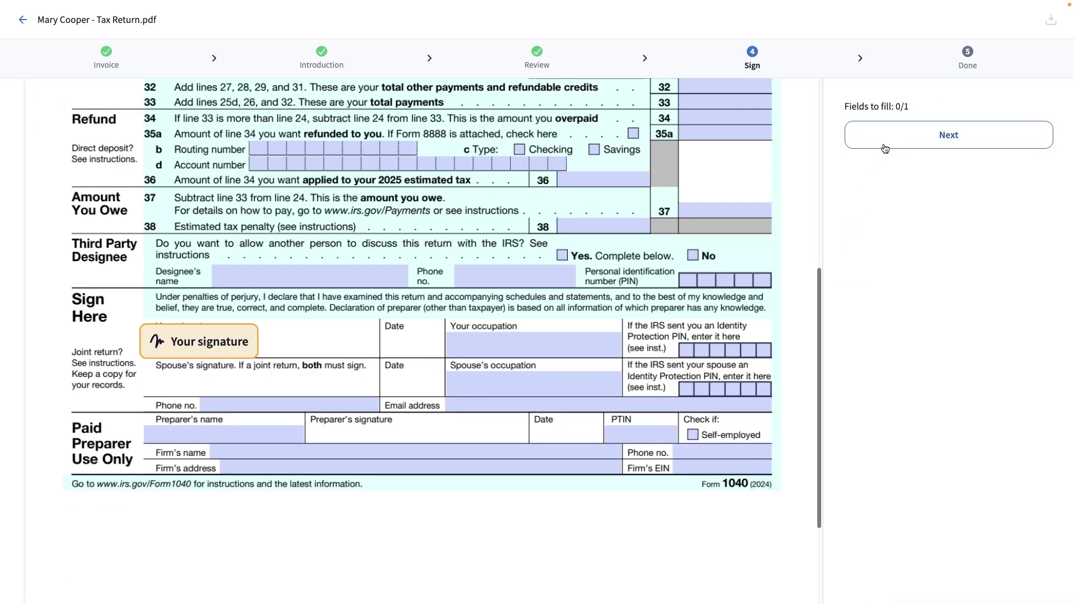
click(170, 346)
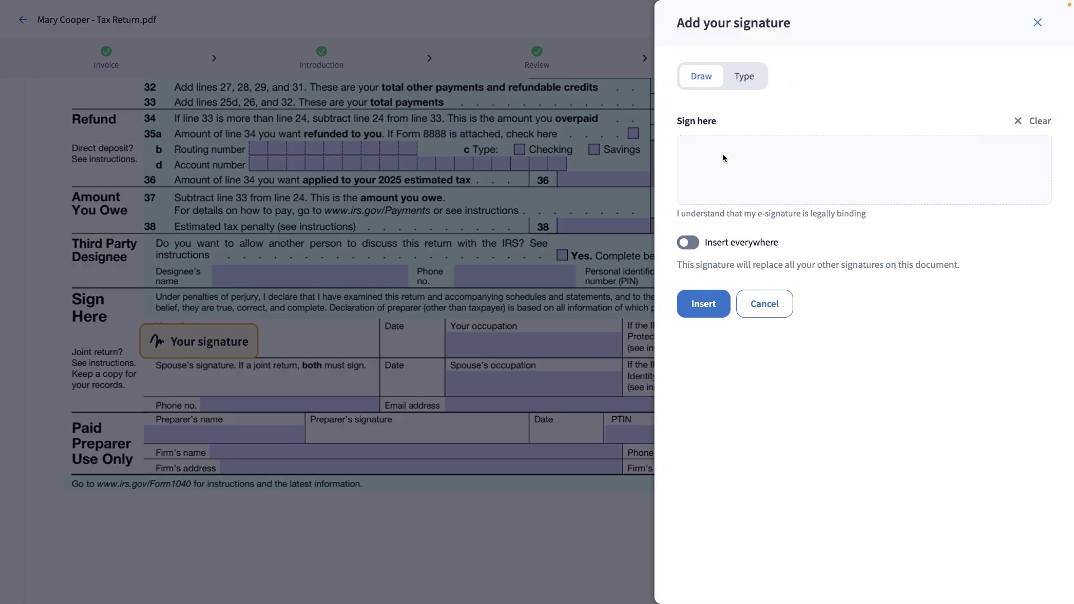
click(738, 84)
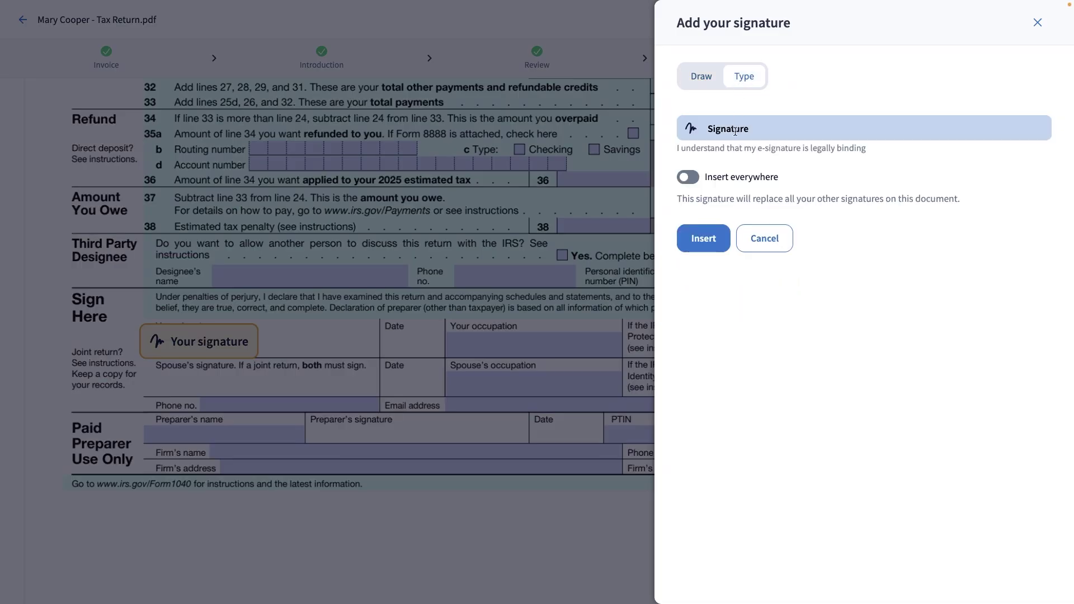
text(Mary)
click(723, 242)
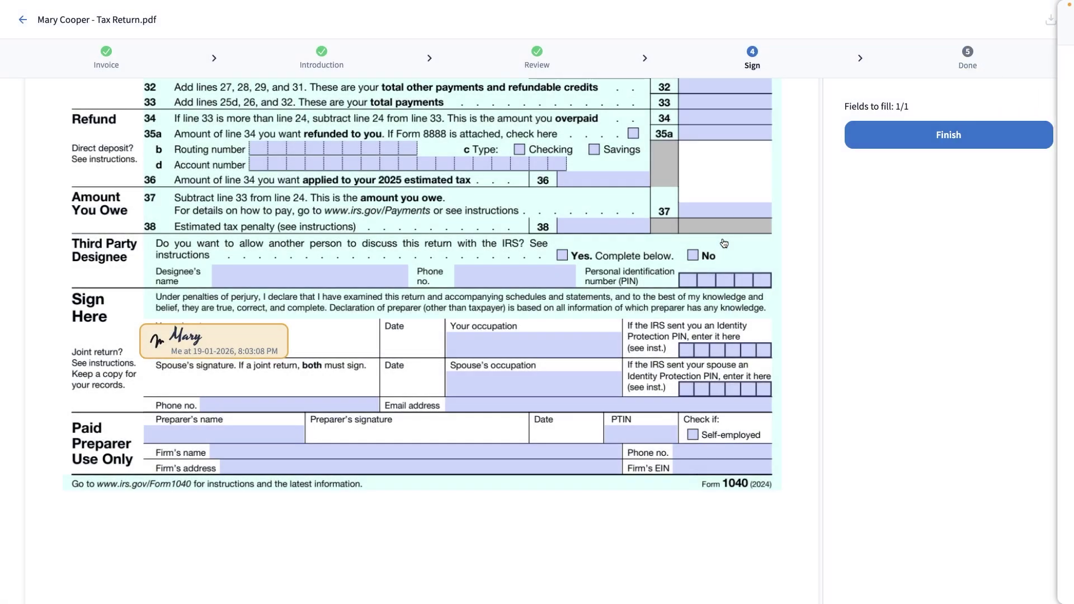
click(915, 140)
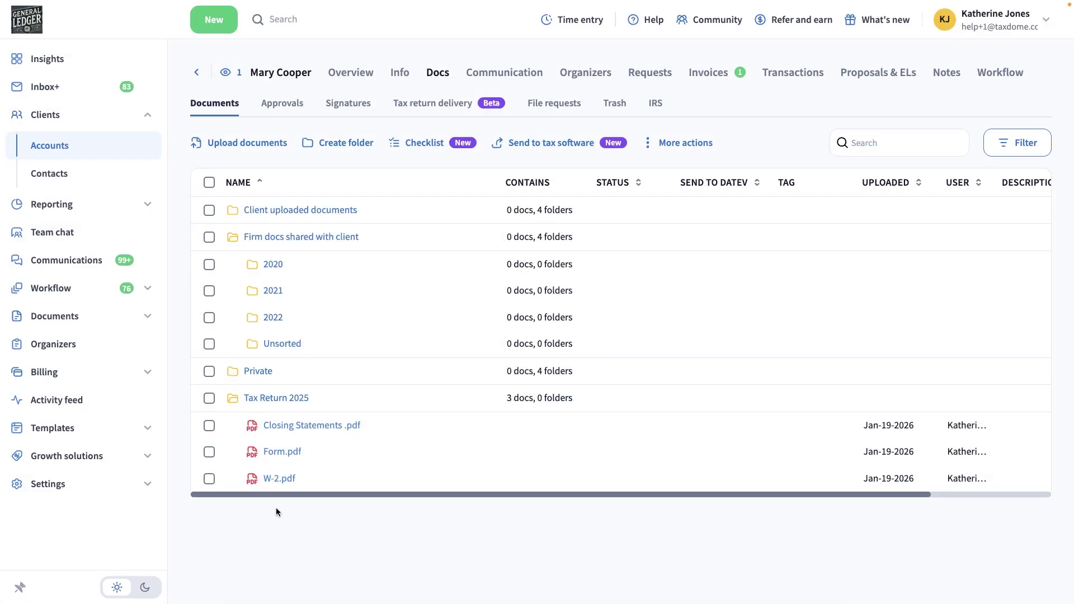
- Prepare a tax return delivery from Closing Statements .pdf, Form.pdf and W-2.pdf, placing Form.pdf first in the order
click(208, 426)
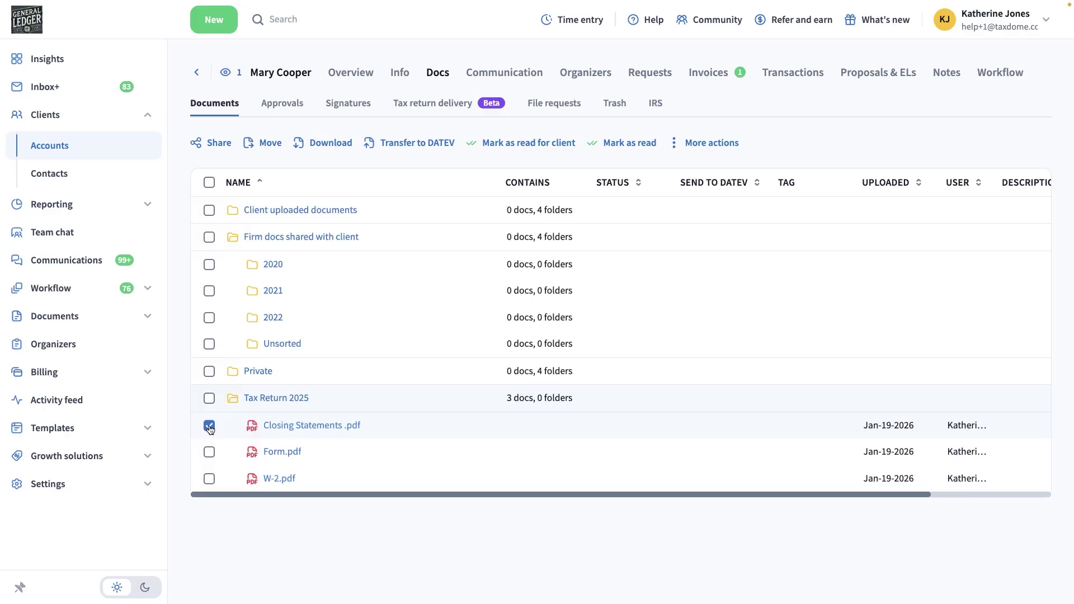
click(209, 452)
click(209, 479)
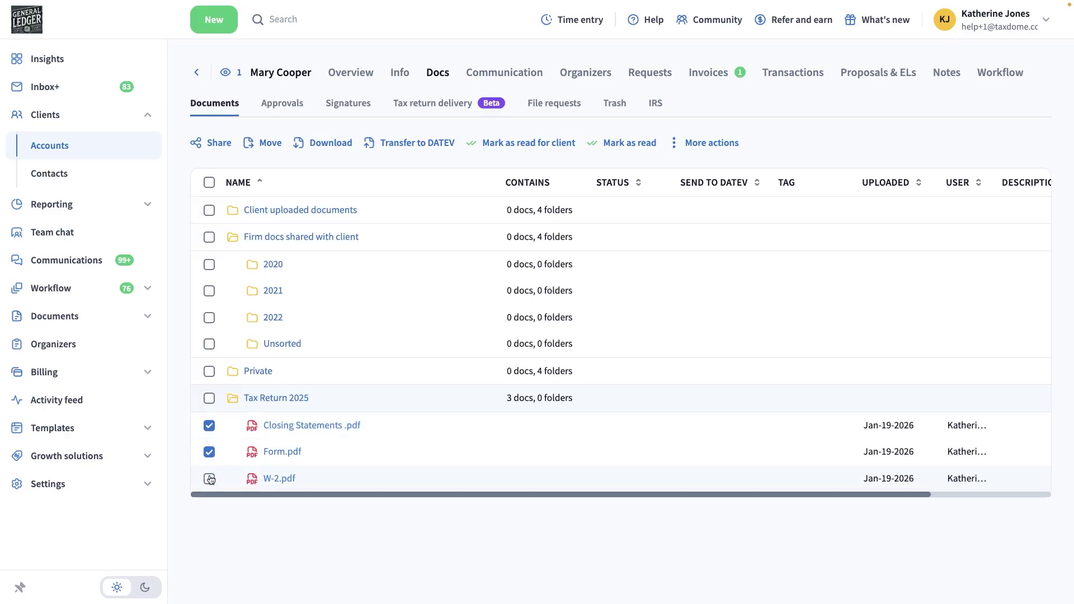
click(692, 145)
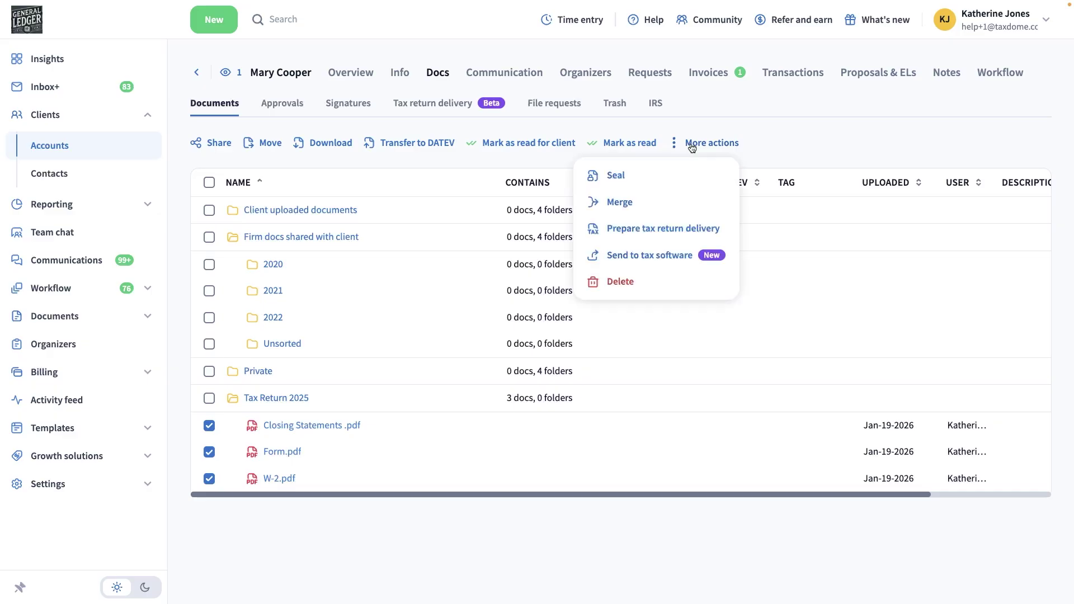
click(667, 226)
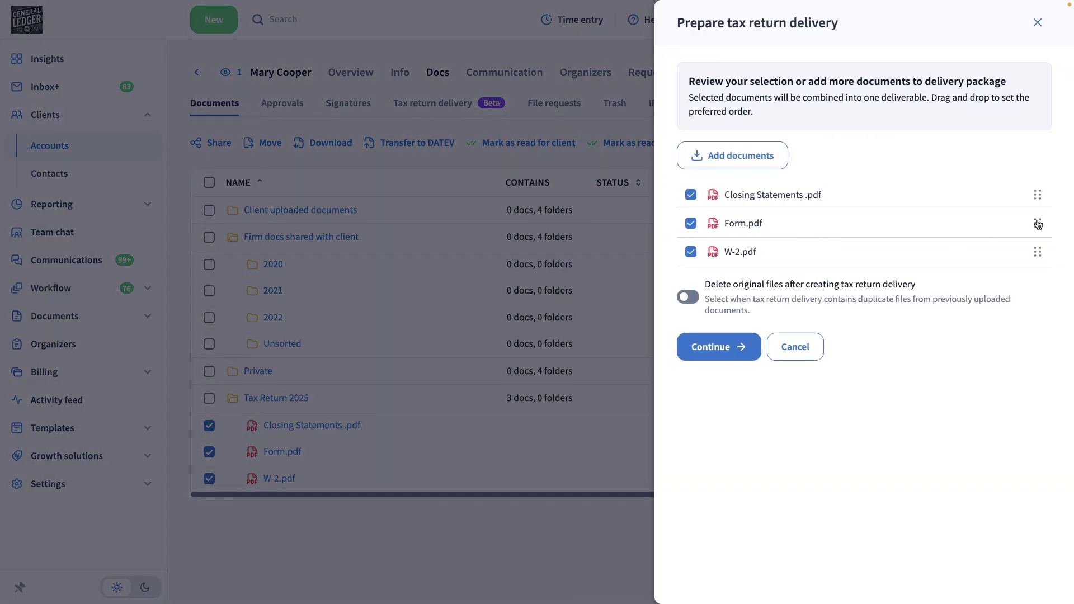
drag(1037, 224, 1039, 190)
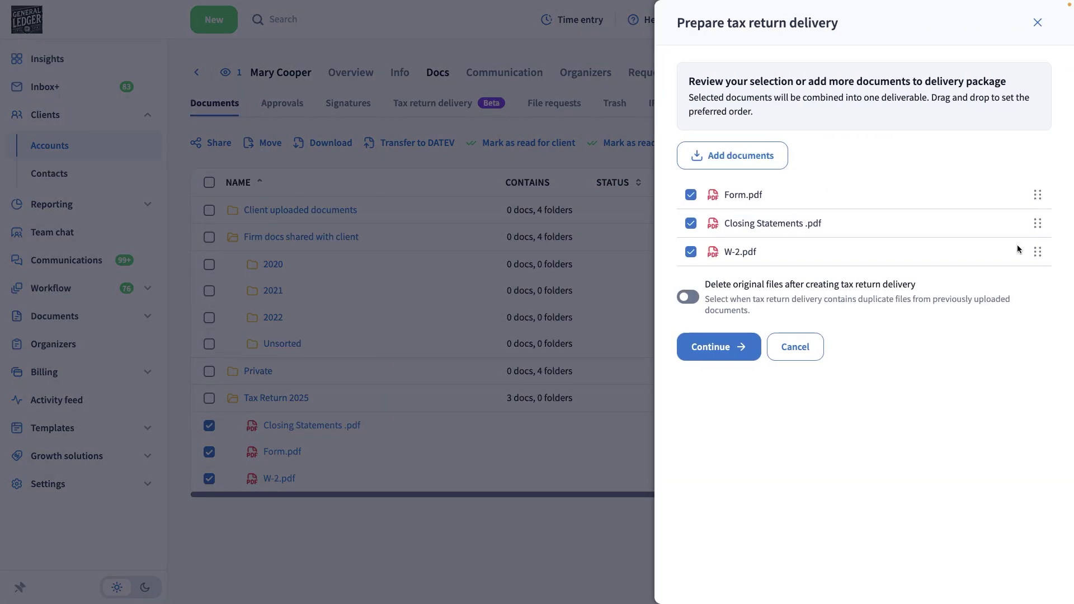
click(720, 344)
- Shorten the combined document's name to the client's name and "Tax Return", and save it in Firm docs shared with client
drag(739, 101, 785, 101)
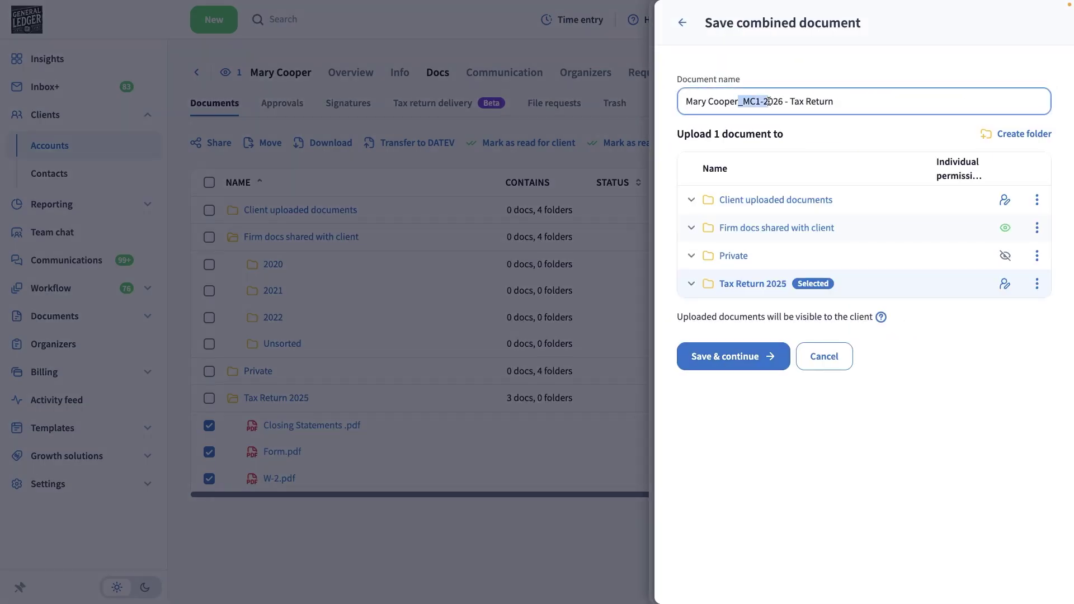
key(BackSpace)
click(733, 357)
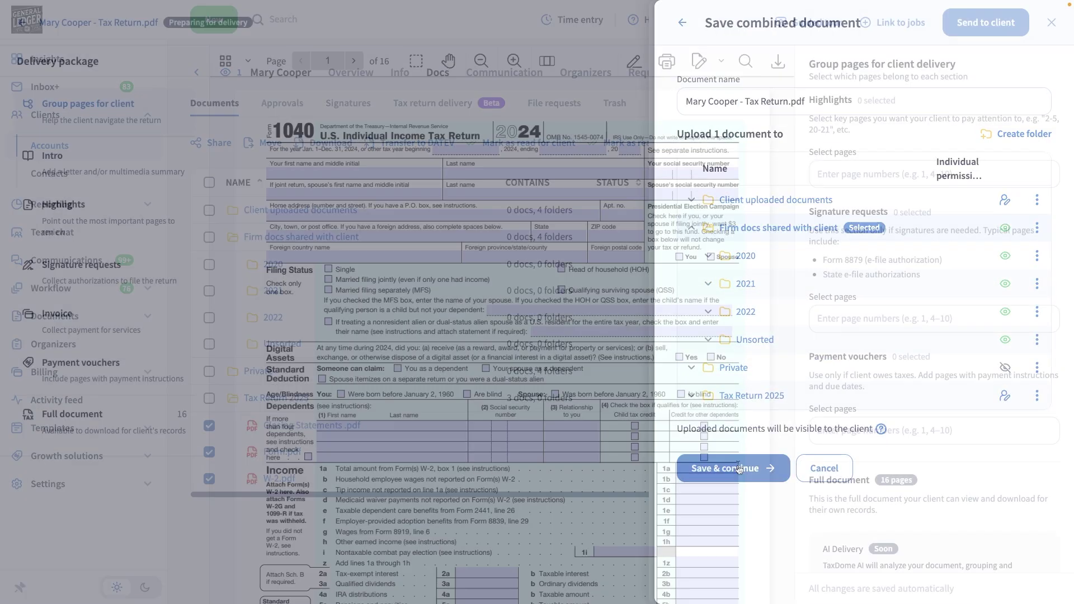
- Assign page 1 to Highlights and page 2 to Signature requests in the delivery package
click(825, 174)
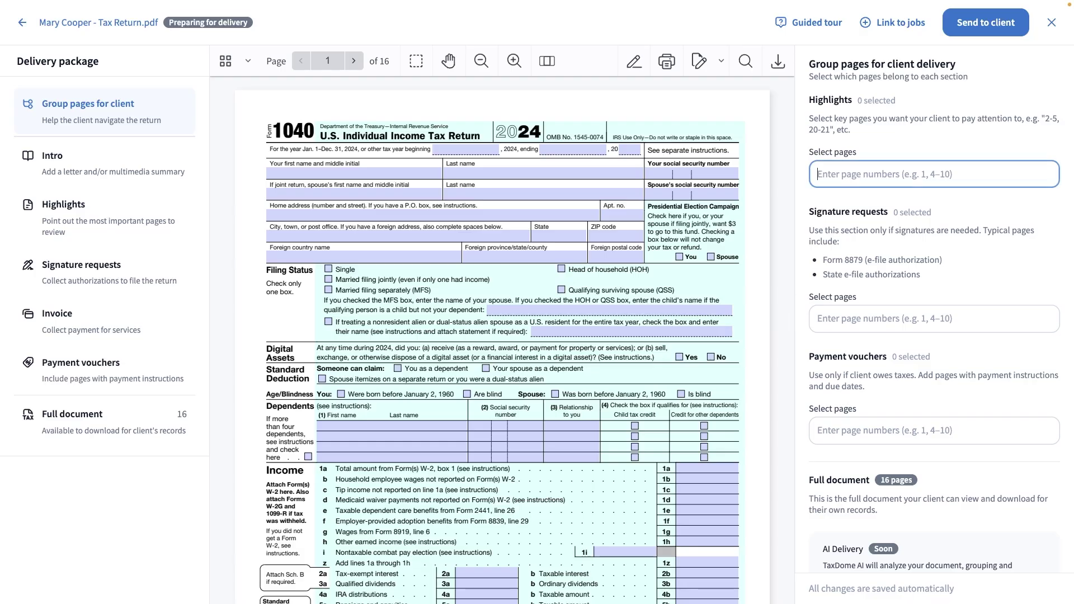
text(1)
click(835, 317)
text(2)
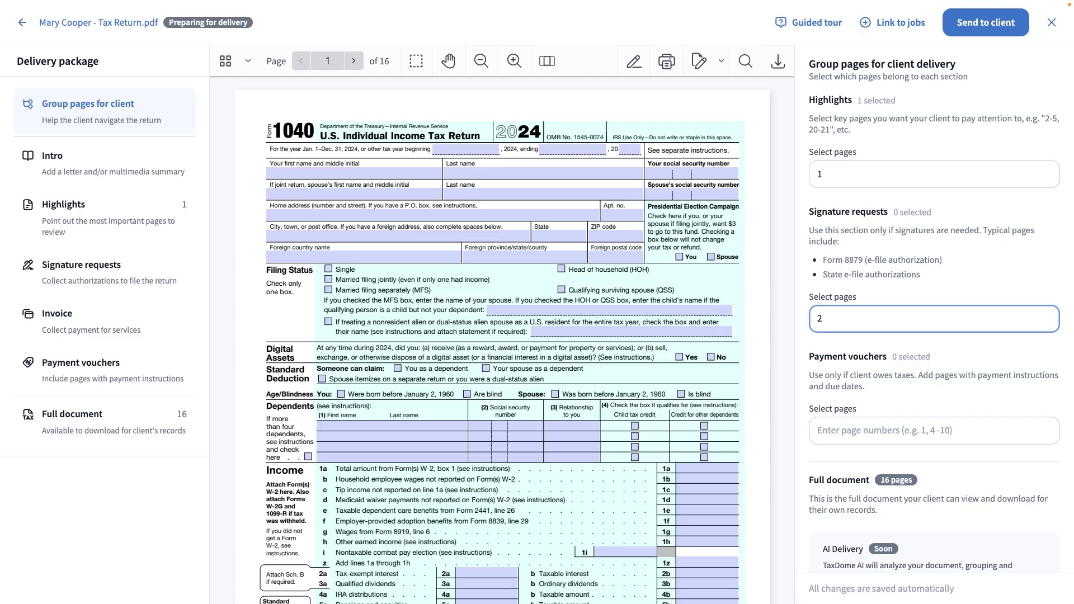
- Write the intro message about the completed return, with a bulleted list covering highlighted pages, tax summary, required signatures and payment
click(52, 156)
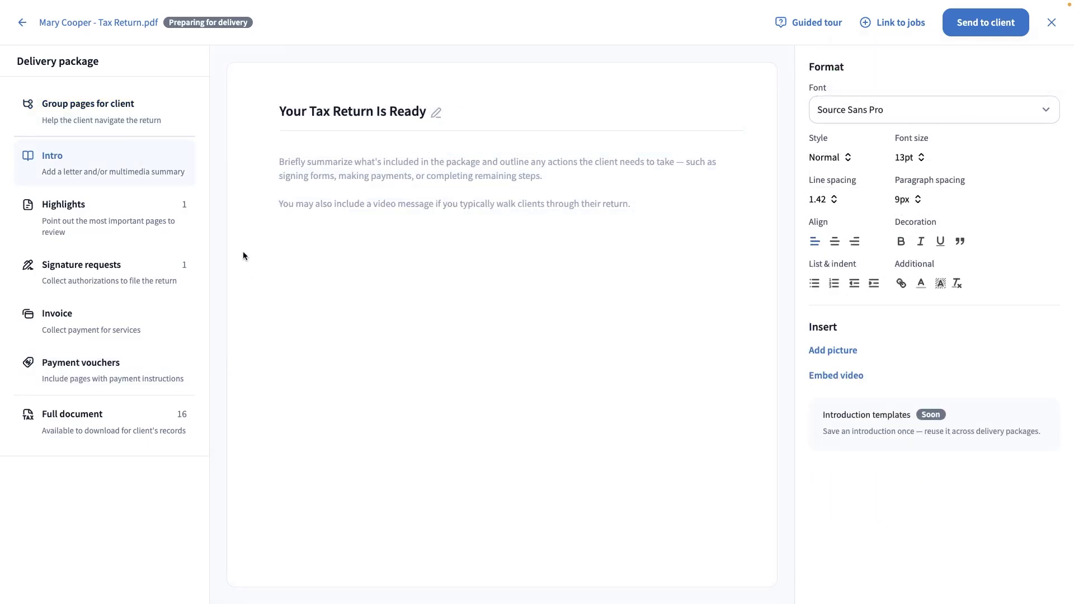
click(288, 177)
text(This delivery includes your completed tax return and the next steps required before filing. Please review and complete the following: Review the highlighted pages of your tax return Check the tax summary for amounts due or refunds and payment deadlines Complete any required signatures to authorize filing Submit payment, if applicable, before the due date Once all required steps are completed, we’ll move forward with filing your return. If you have any questions as you review, please contact our office.)
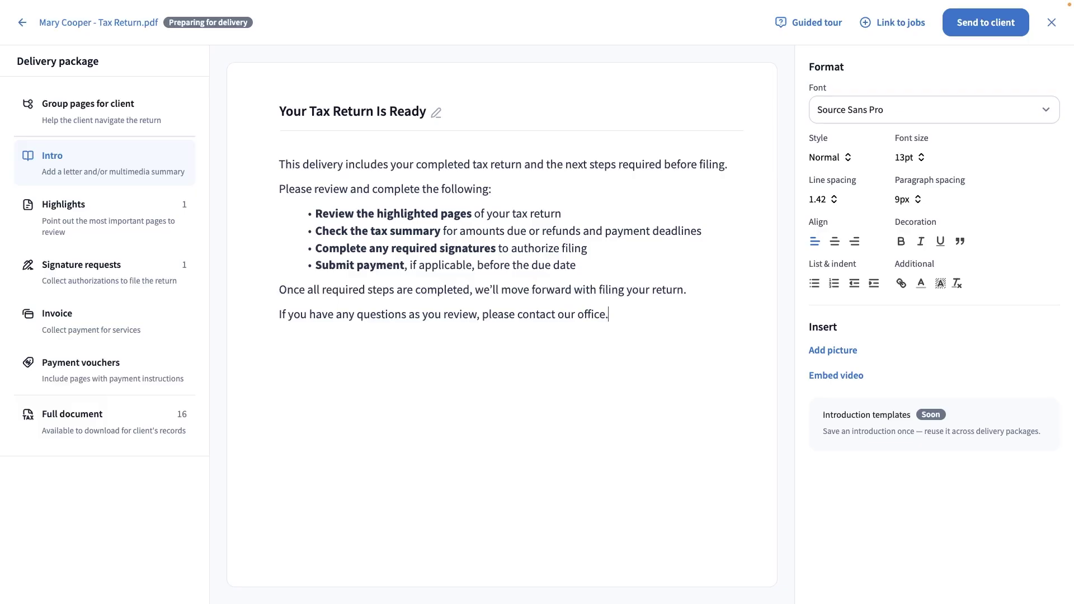
- Change the font of the intro's four-item bulleted list to Abel
drag(590, 268, 281, 219)
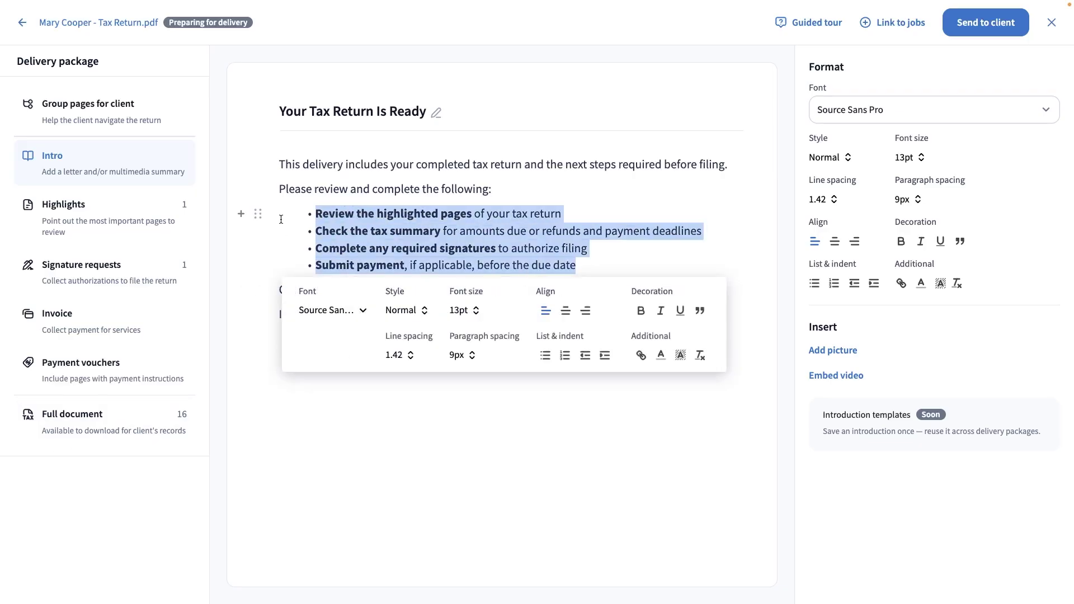
click(345, 312)
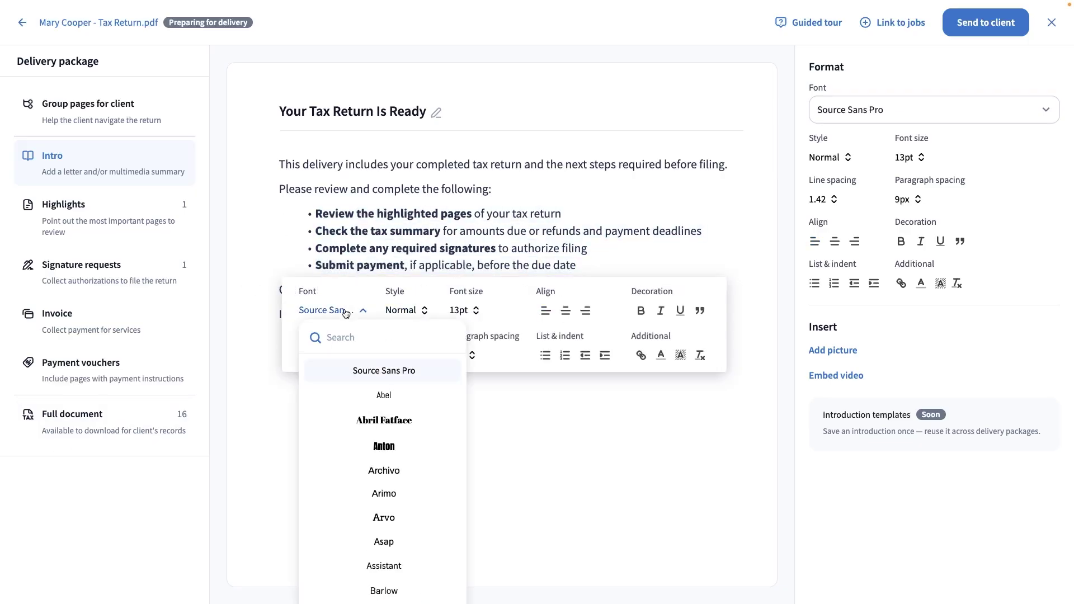
click(381, 397)
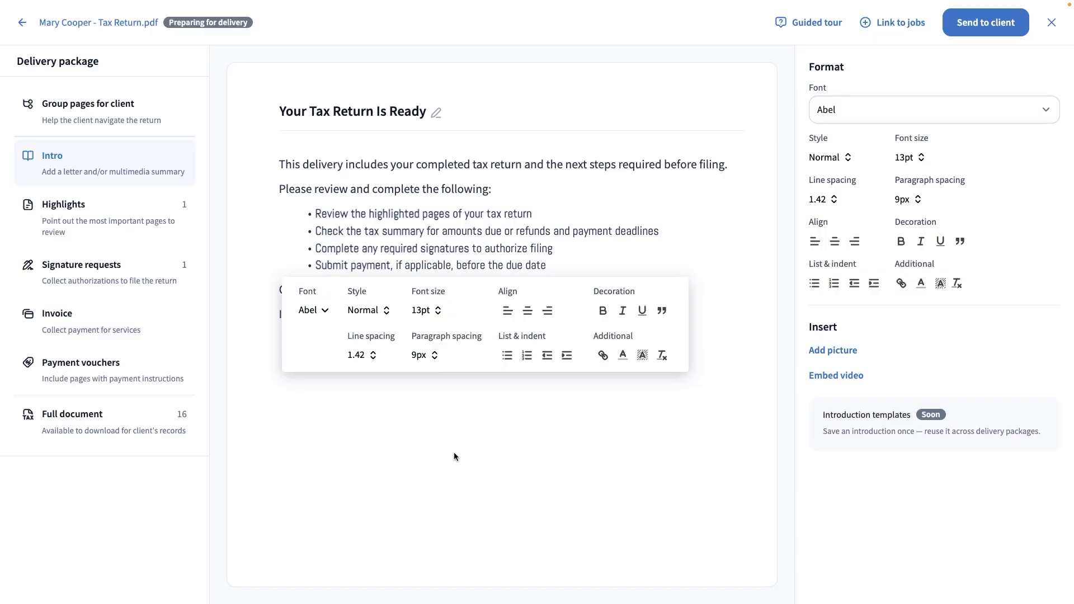
click(731, 320)
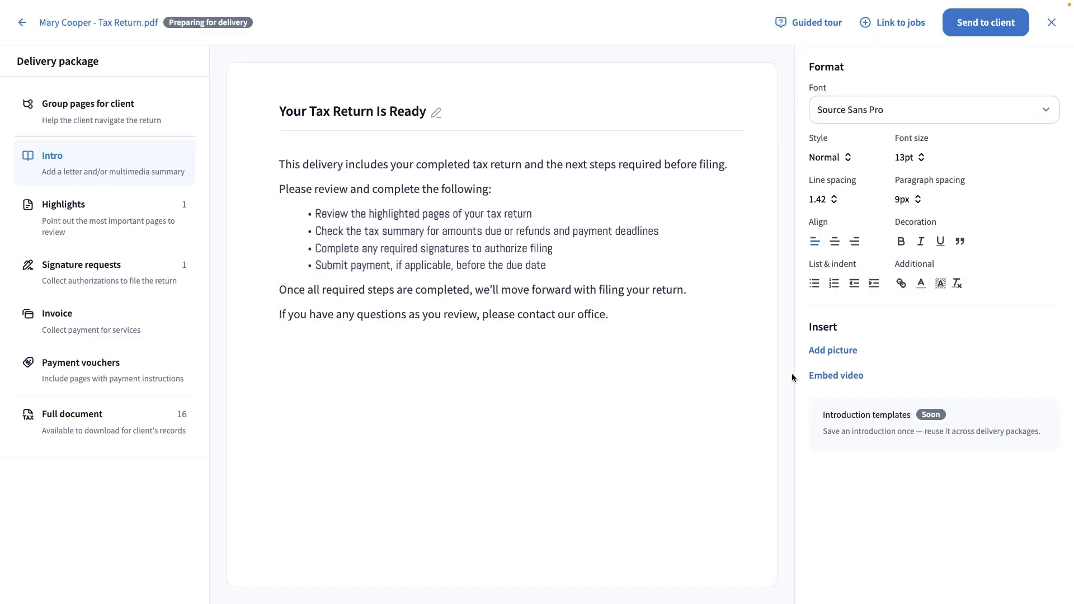
click(820, 377)
text(https://www.youtube.com/watch?v=a21XsfOlm1I)
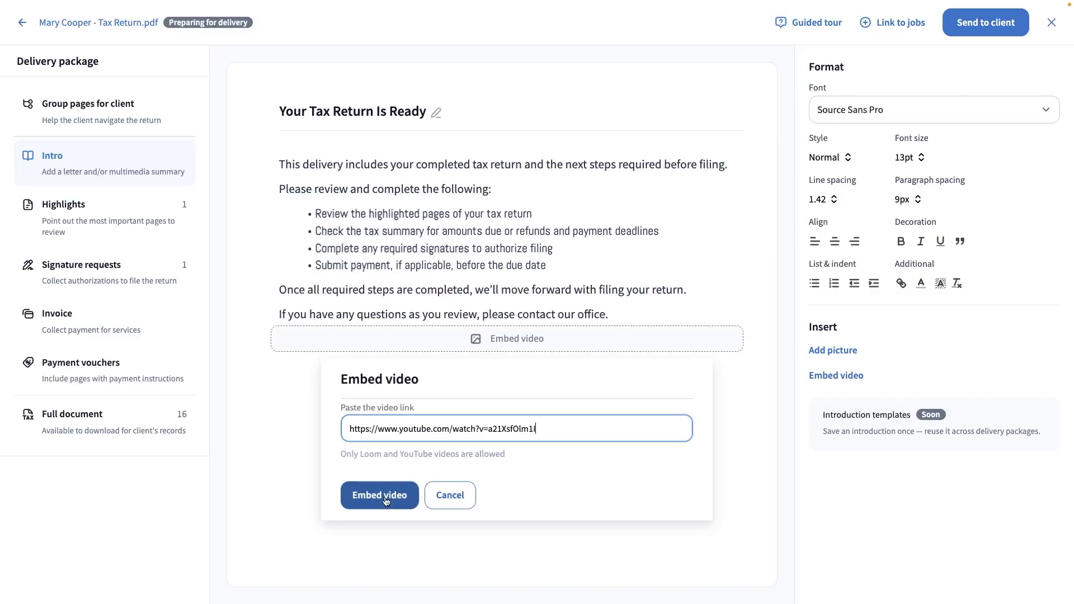
click(385, 500)
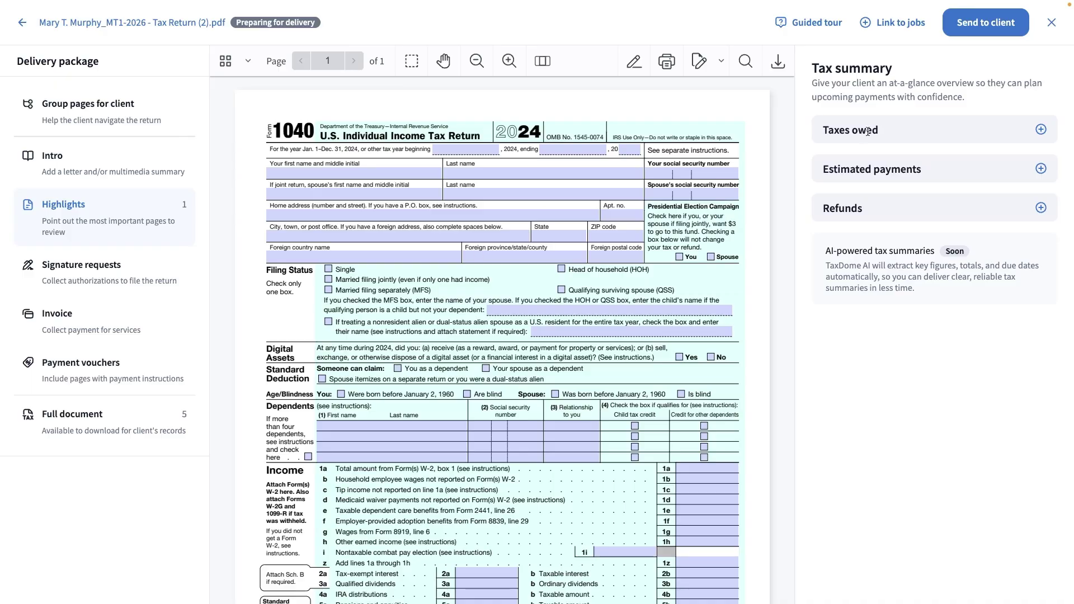
- Add a Taxes owed entry to the tax summary with Federal as authority and Authority portal as payment method
click(1041, 130)
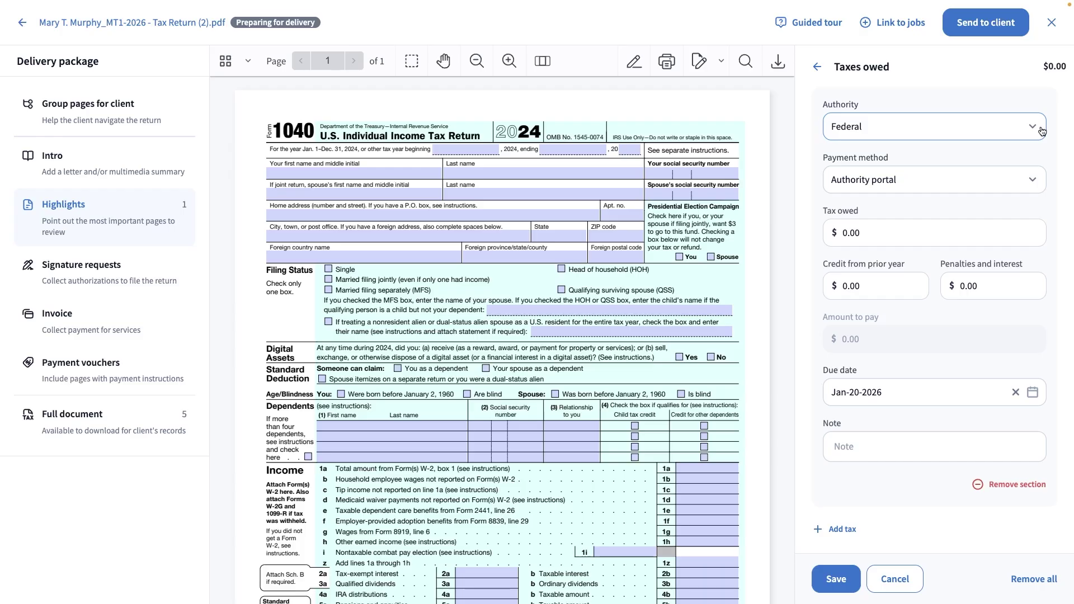
click(1041, 130)
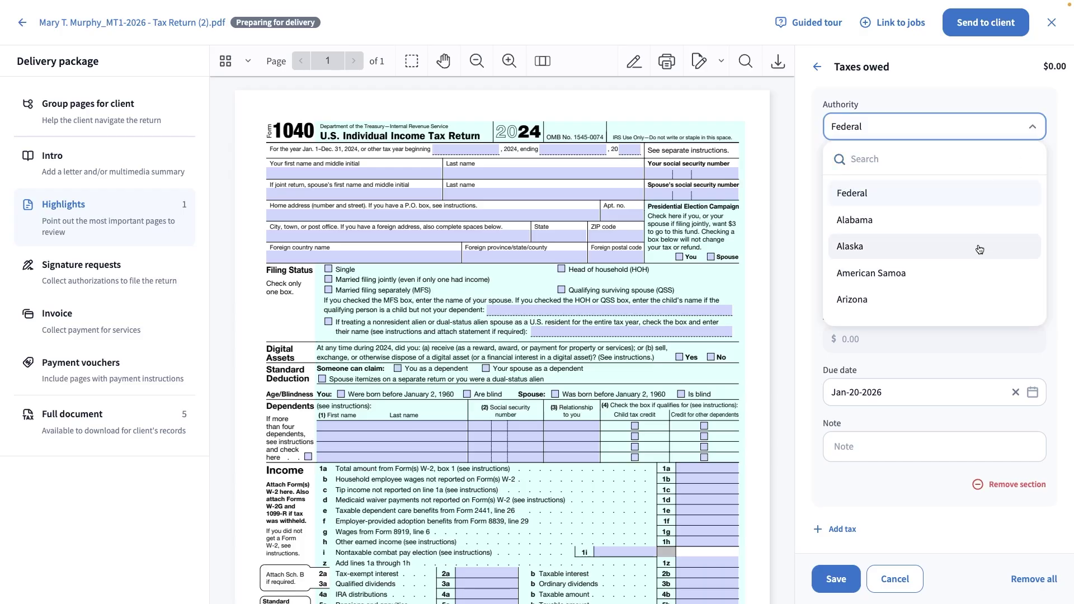
click(927, 199)
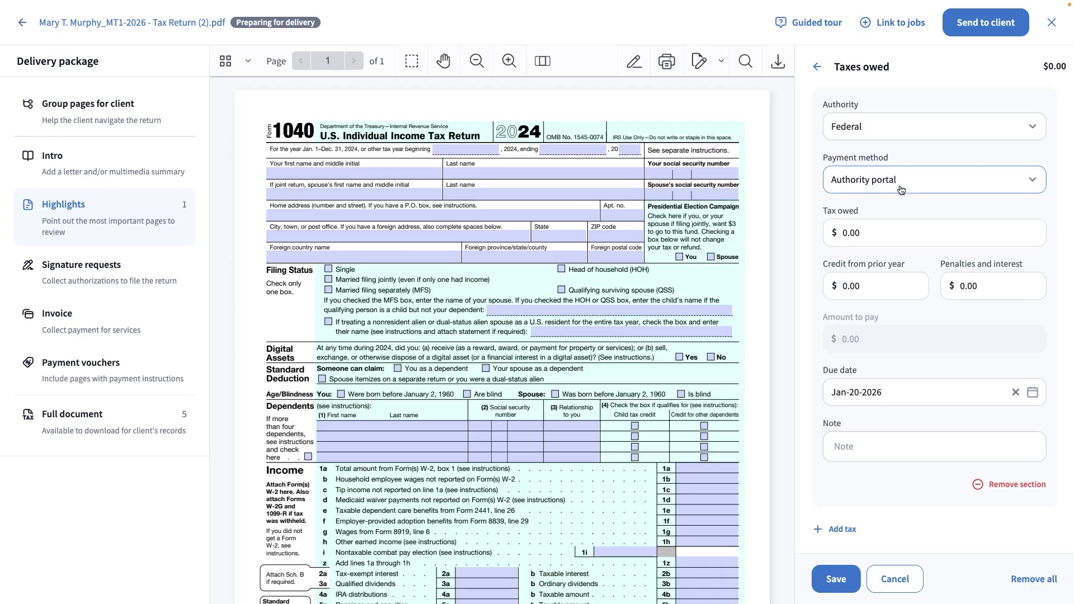
click(902, 190)
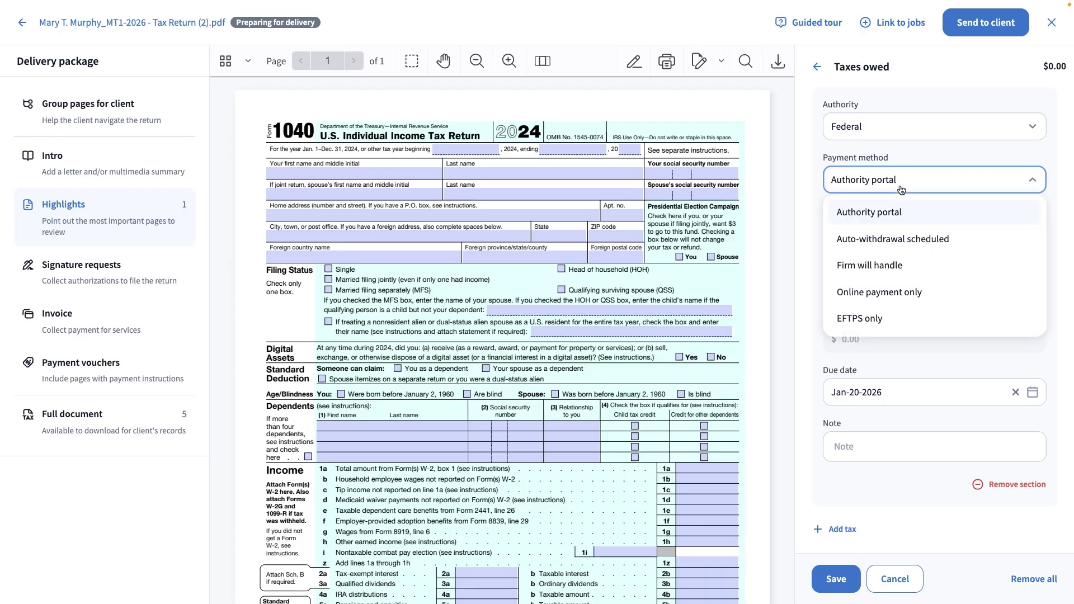
click(821, 219)
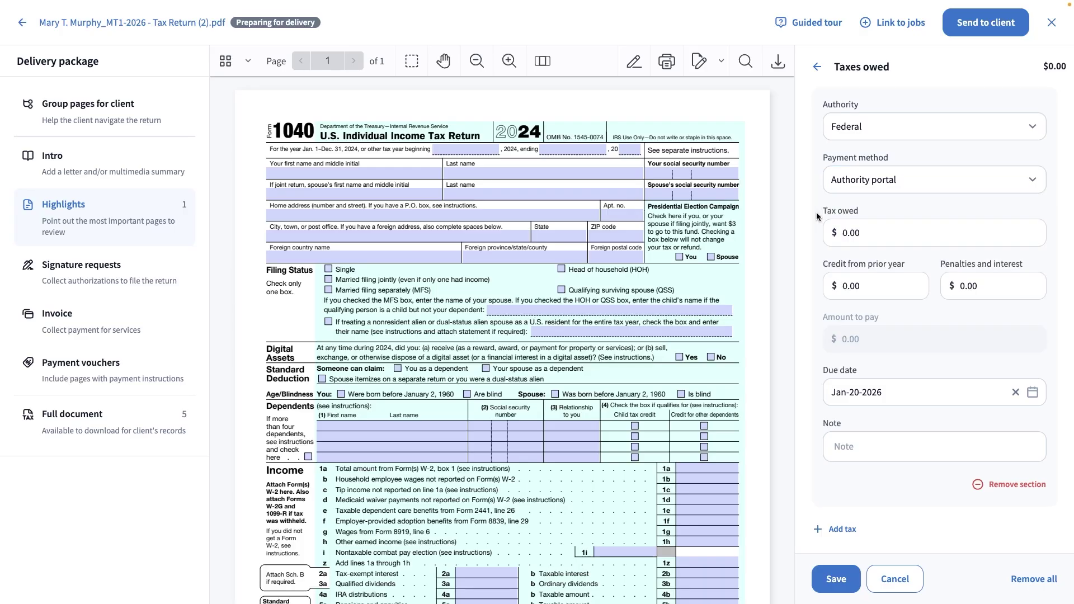
- Set the federal tax owed to $200 and save the entry
click(860, 230)
click(861, 230)
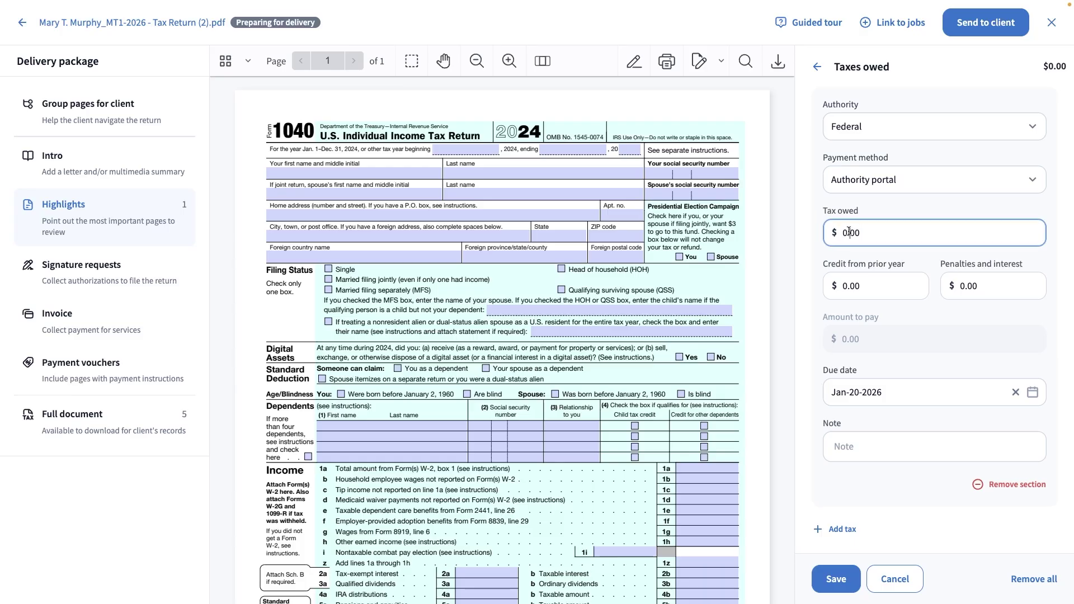
double_click(849, 232)
text(200)
click(847, 583)
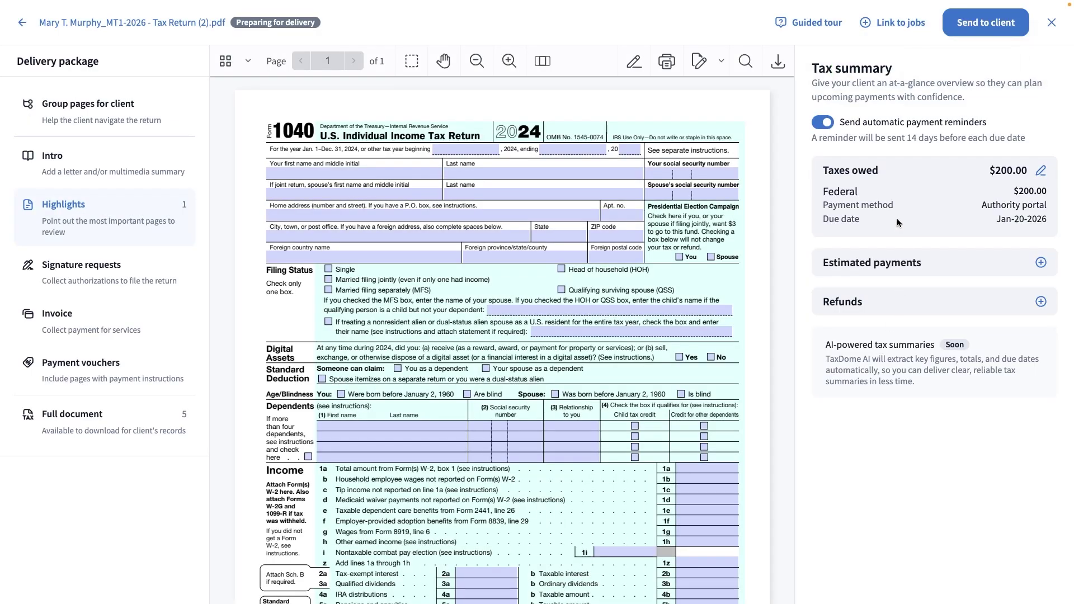
- Add a refund to the tax summary with Arizona as authority and a $300 overpayment, and save it
click(1040, 301)
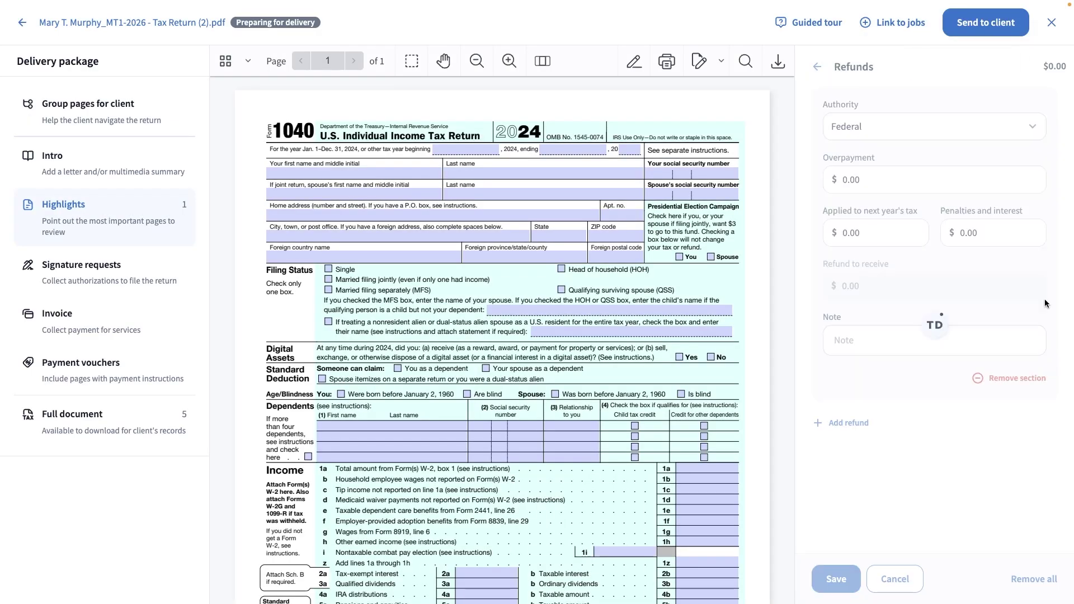
click(884, 128)
click(885, 295)
drag(842, 180, 865, 180)
text(300)
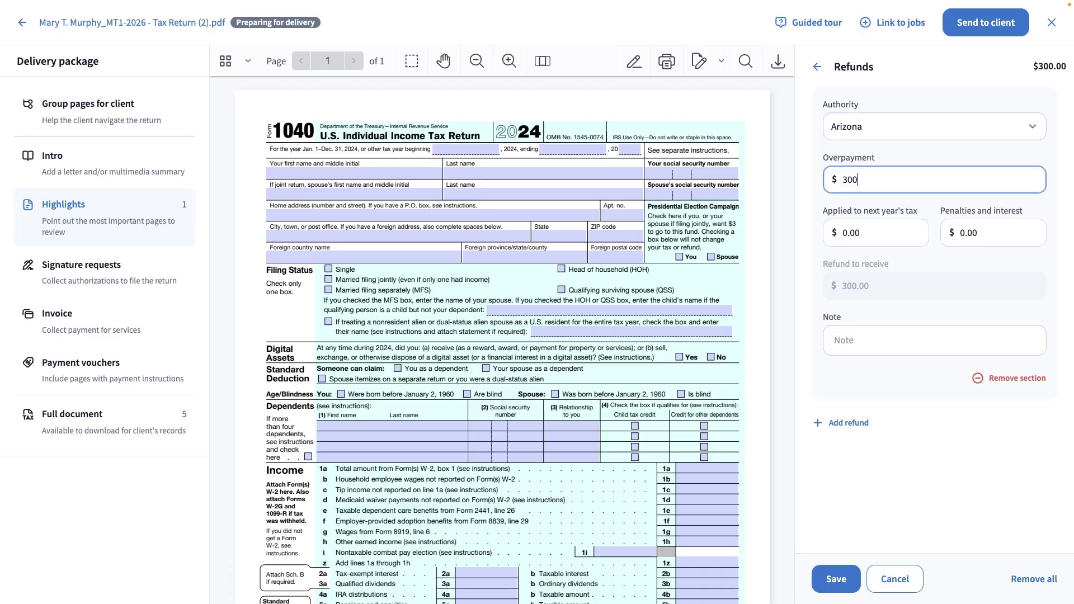
click(896, 298)
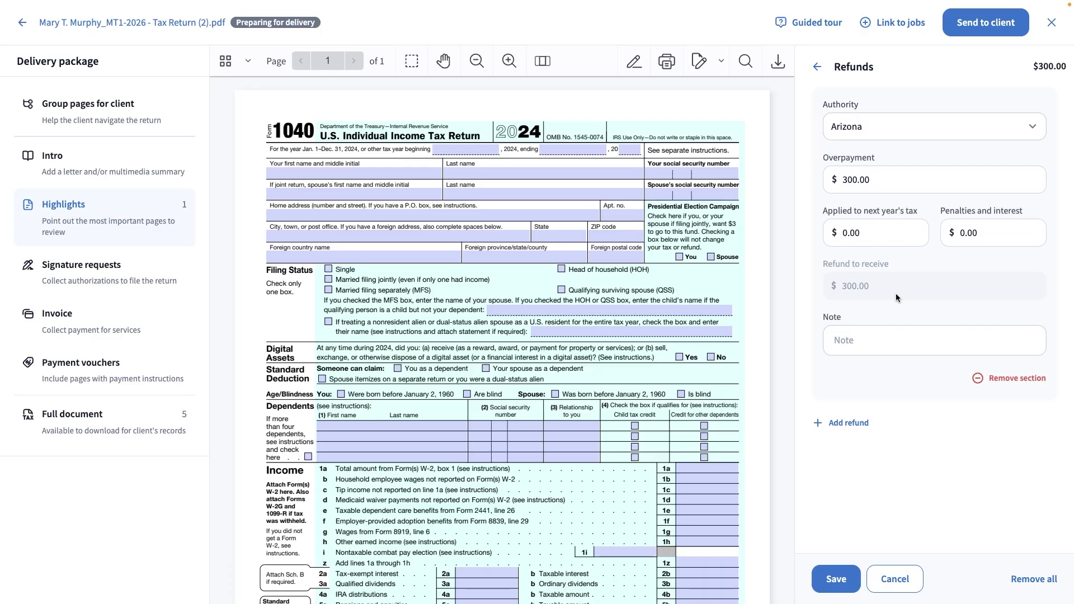
click(837, 581)
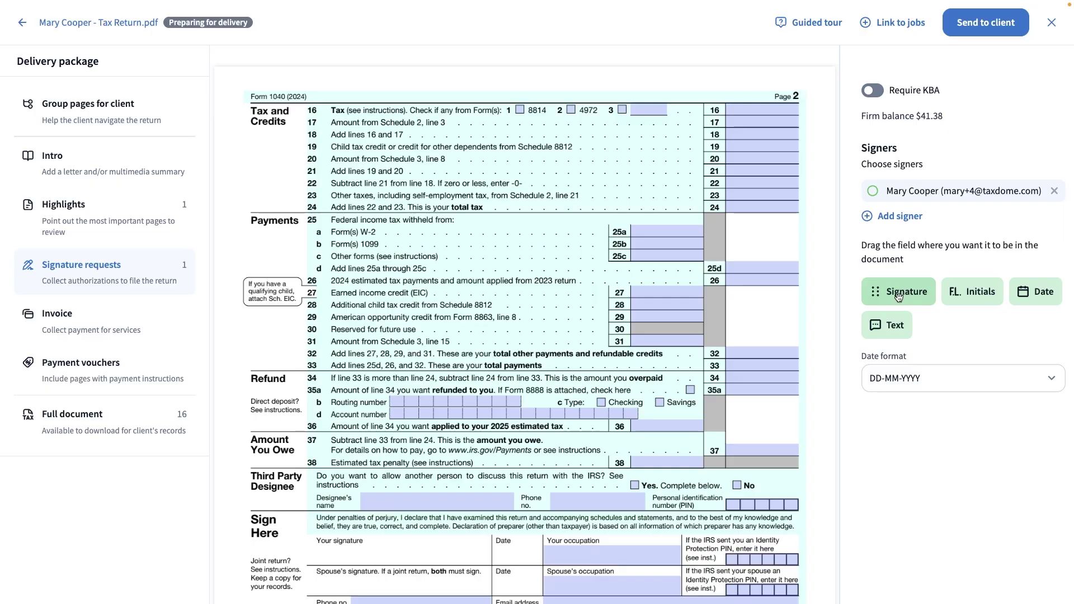
- Place a signature field on the taxpayer's "Your signature" line in the Sign Here section of Form 1040 page 2
drag(898, 296, 342, 559)
scroll(342, 559, down, 5)
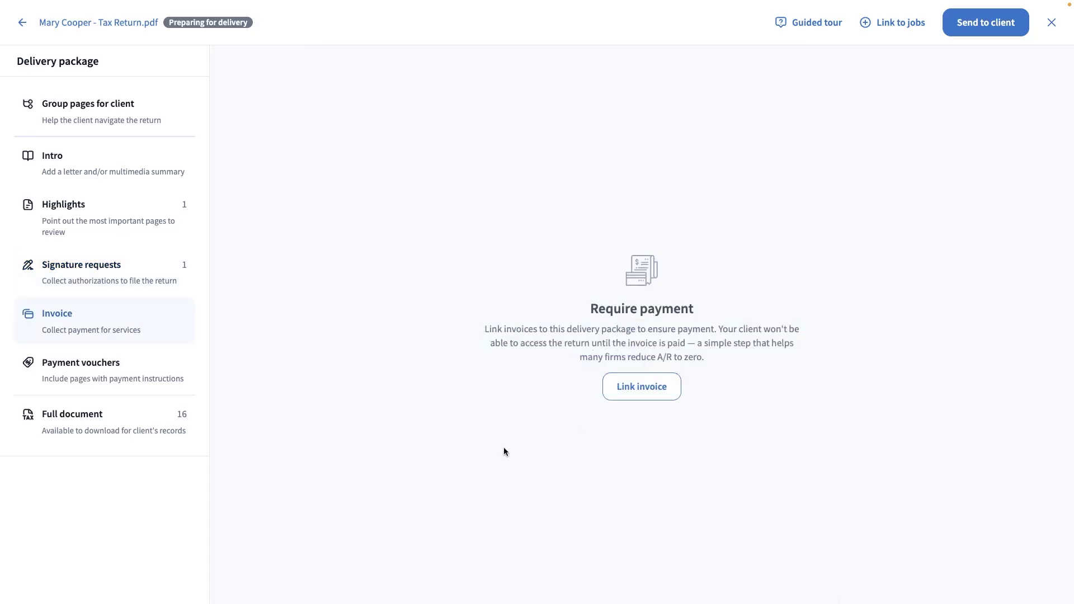
- Link the overdue $1,000.00 invoice to the delivery package and save the selection
click(642, 395)
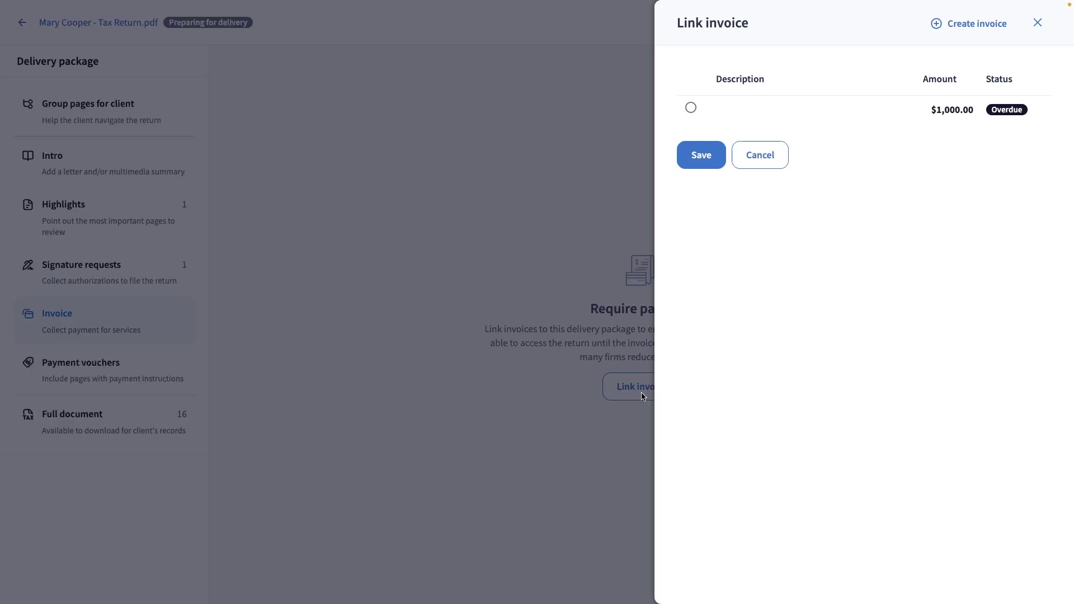
click(691, 108)
click(700, 155)
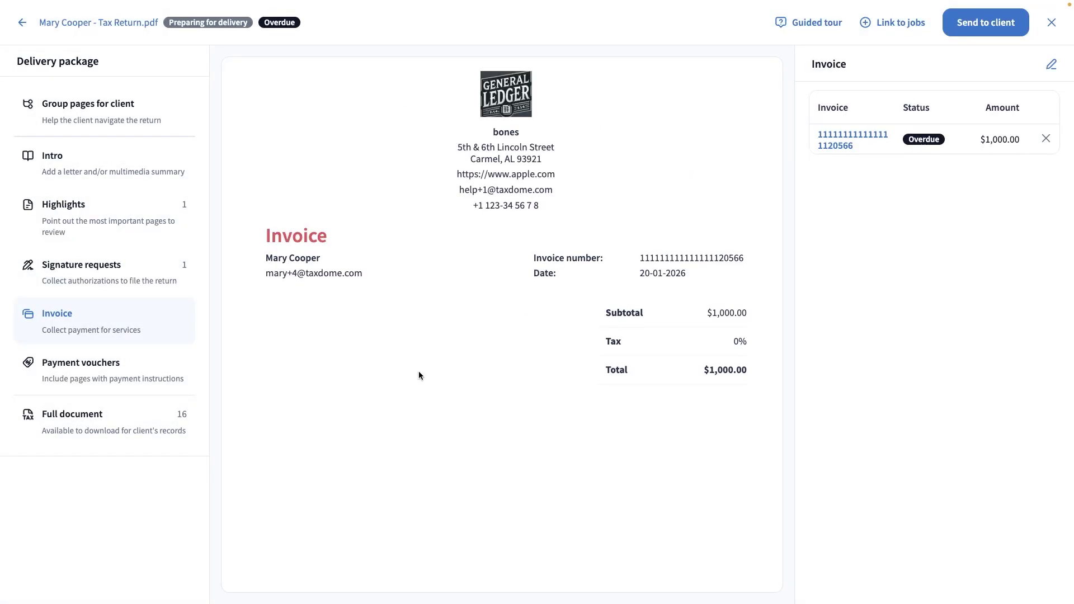
- View the full document, then send the package to the client with a custom email message announcing that the completed tax return is available for review
click(180, 418)
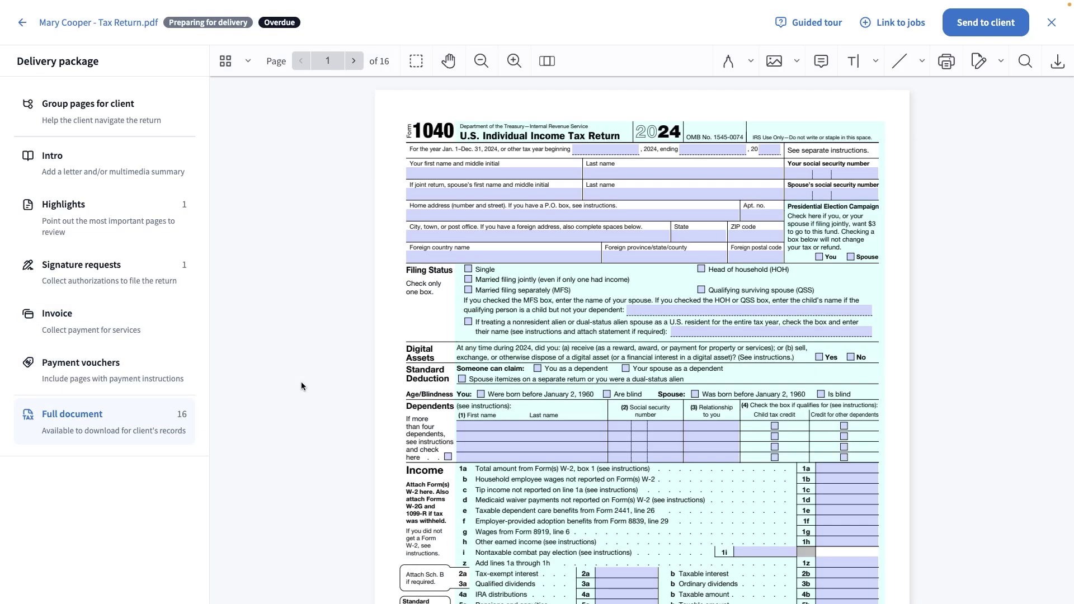
click(970, 32)
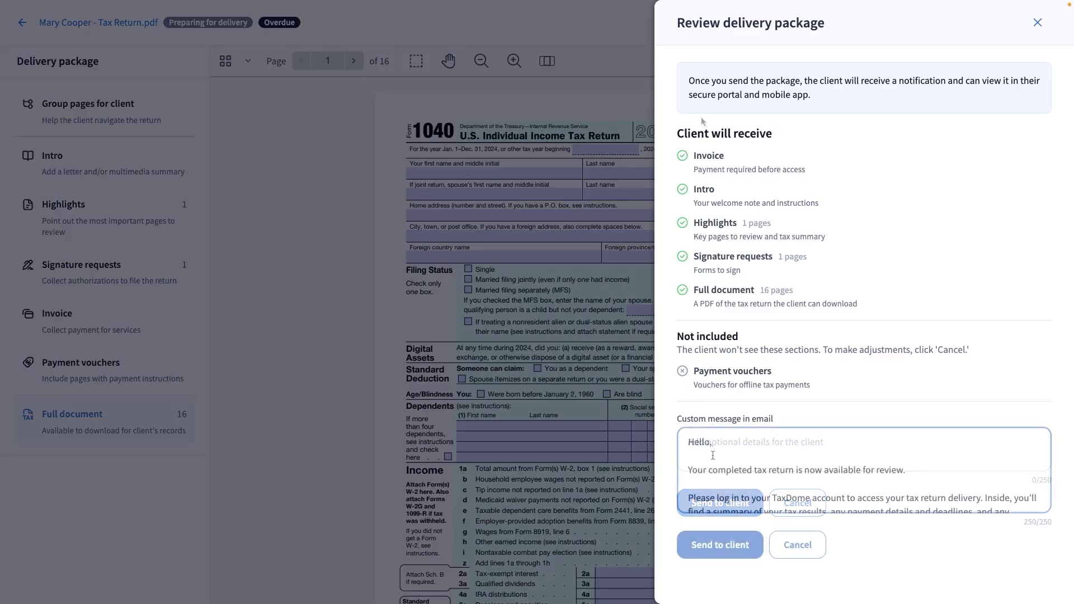
scroll(713, 455, down, 1)
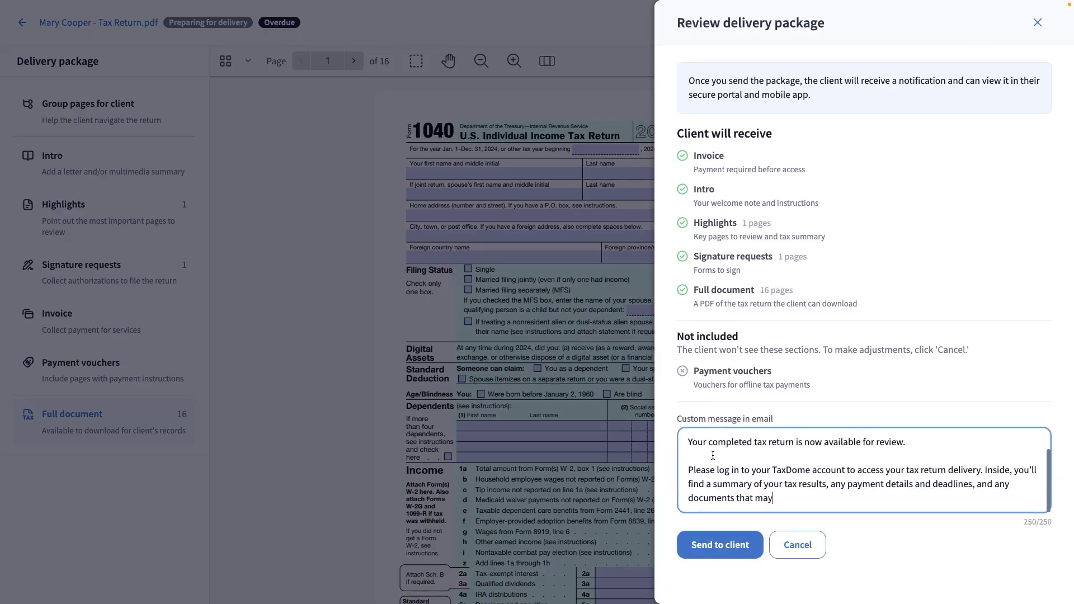
click(715, 550)
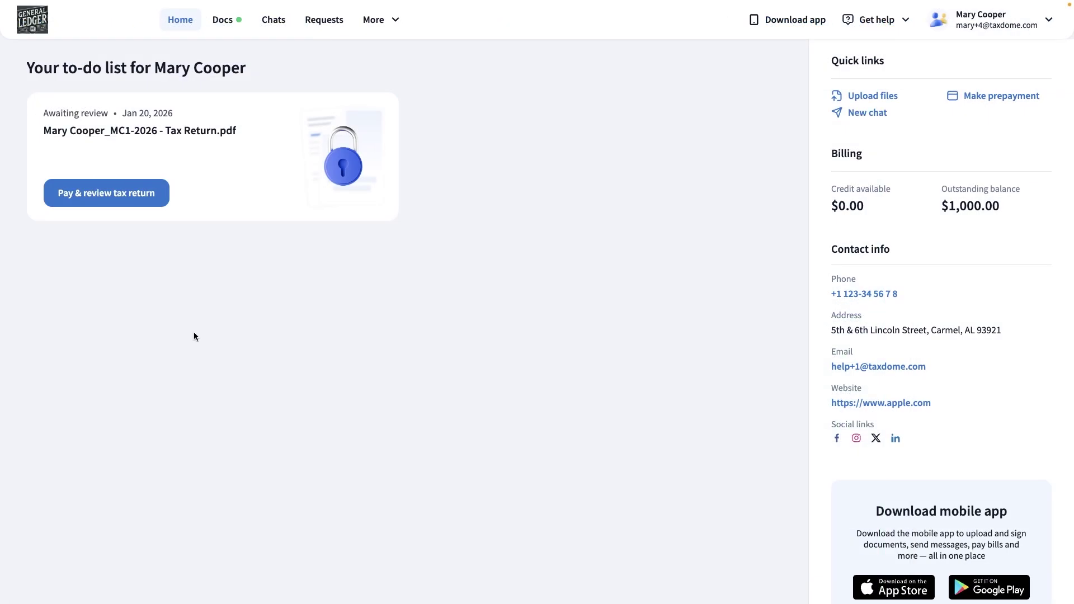
- In the client portal, open the tax return awaiting review and proceed through the introduction and highlights to the full tax return
click(109, 200)
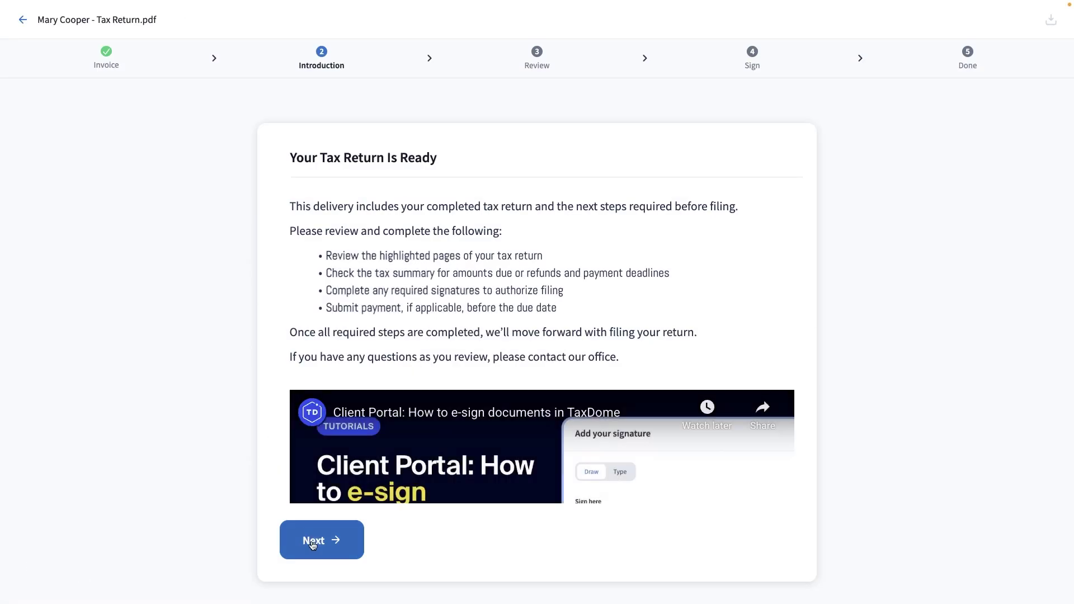
click(310, 557)
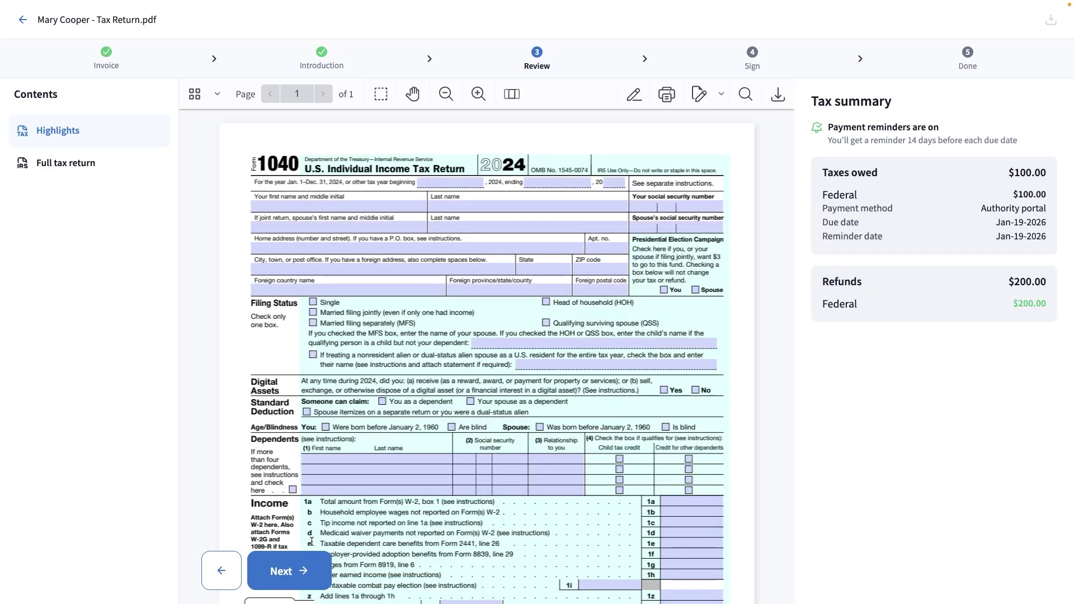
scroll(328, 453, down, 4)
click(312, 571)
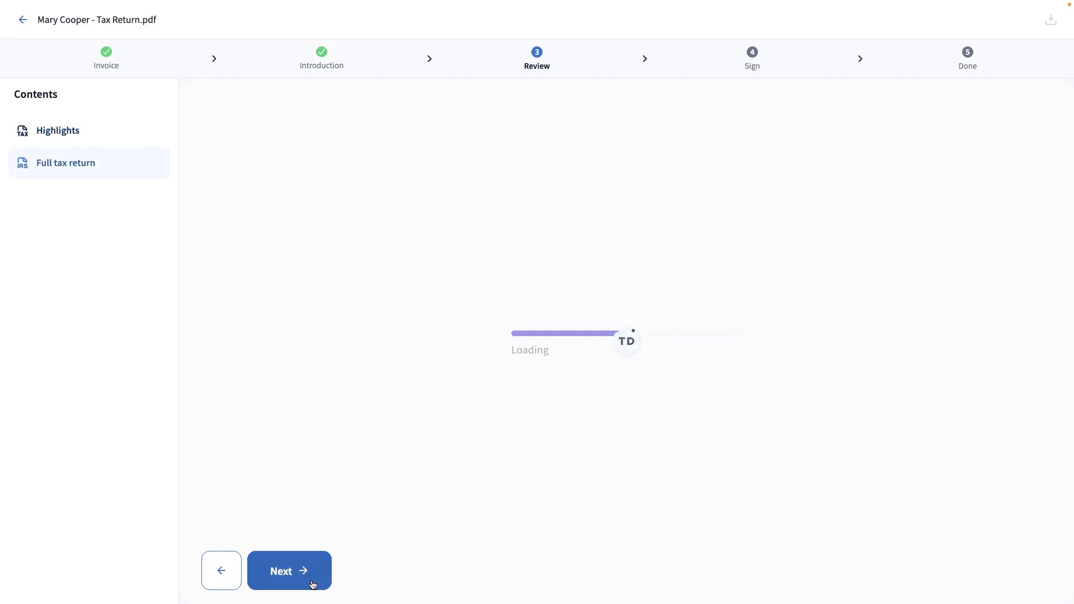
- Sign the return's signature field with a typed signature of the client's first name and insert it
click(182, 344)
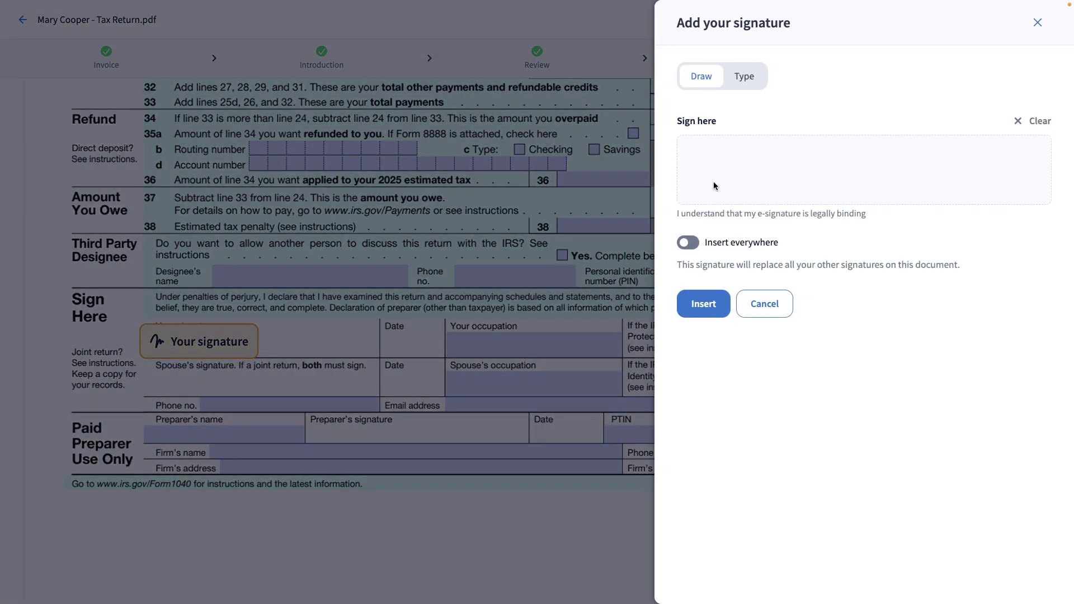
click(739, 87)
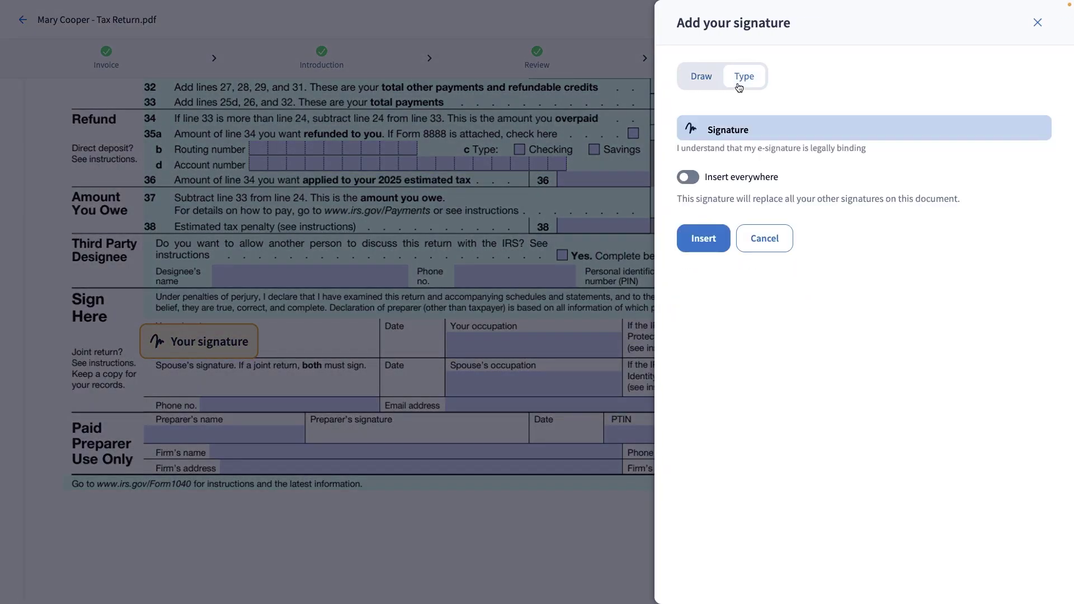
click(734, 126)
text(Mary)
click(721, 239)
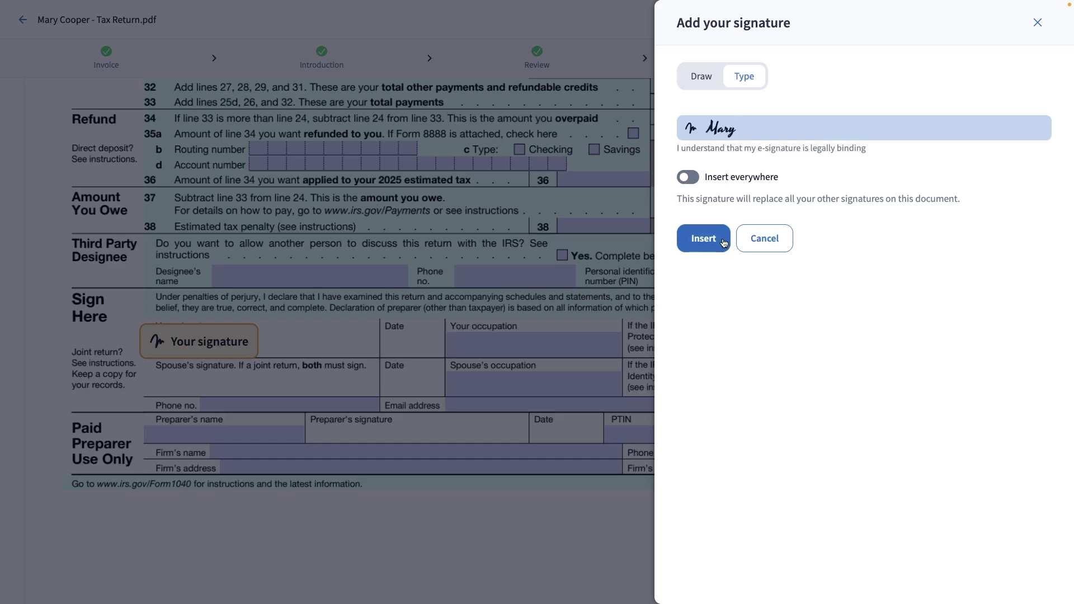